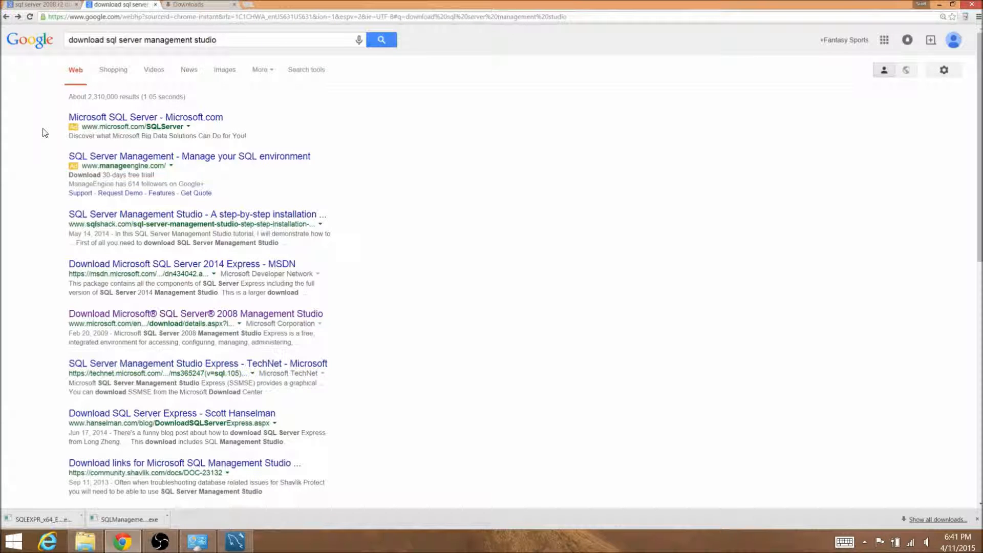
- Open the Microsoft SQL Server 2008 R2 SP2 Express Edition download page from the search results and view its downloadable files
left_click(35, 5)
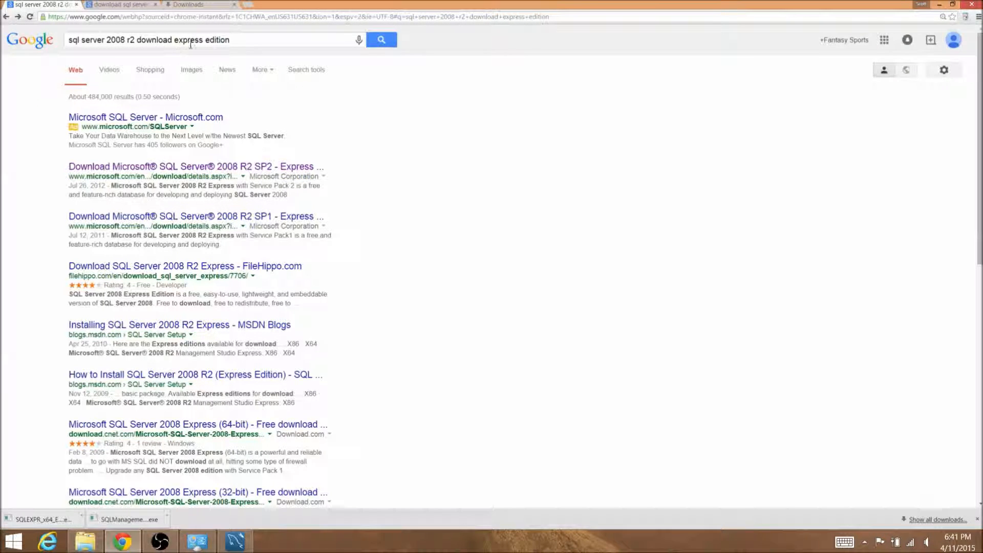
left_click(93, 169)
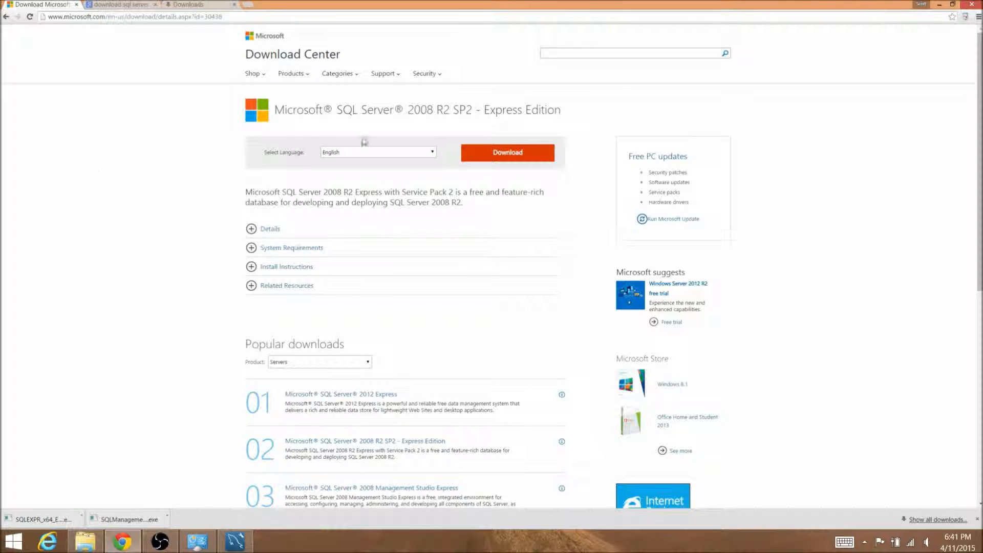
left_click(536, 152)
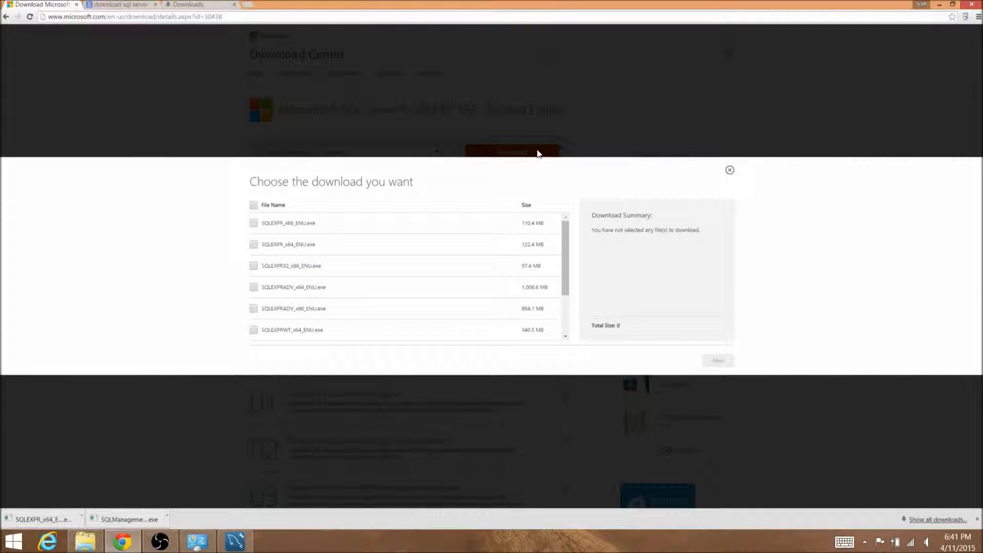
left_click(730, 171)
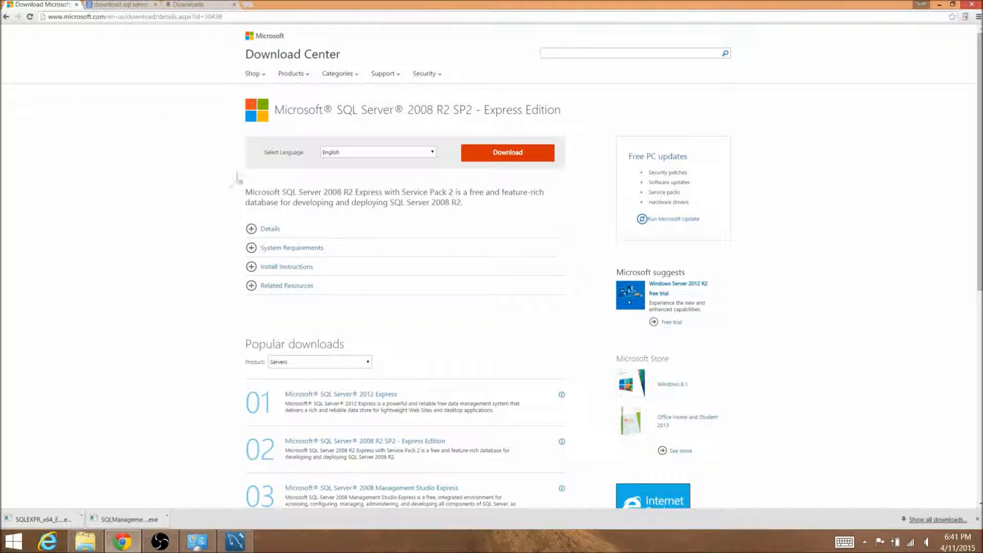
- Select SQLEXPR_x64_ENU.exe among the SQL Server 2008 R2 SP2 Express downloads, look over the other files and close the list
left_click(499, 157)
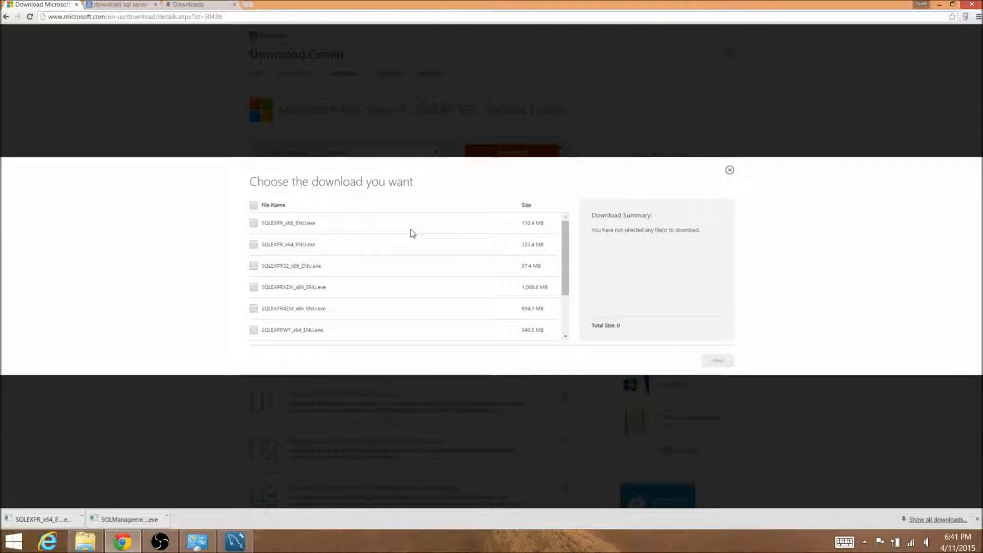
left_click(254, 244)
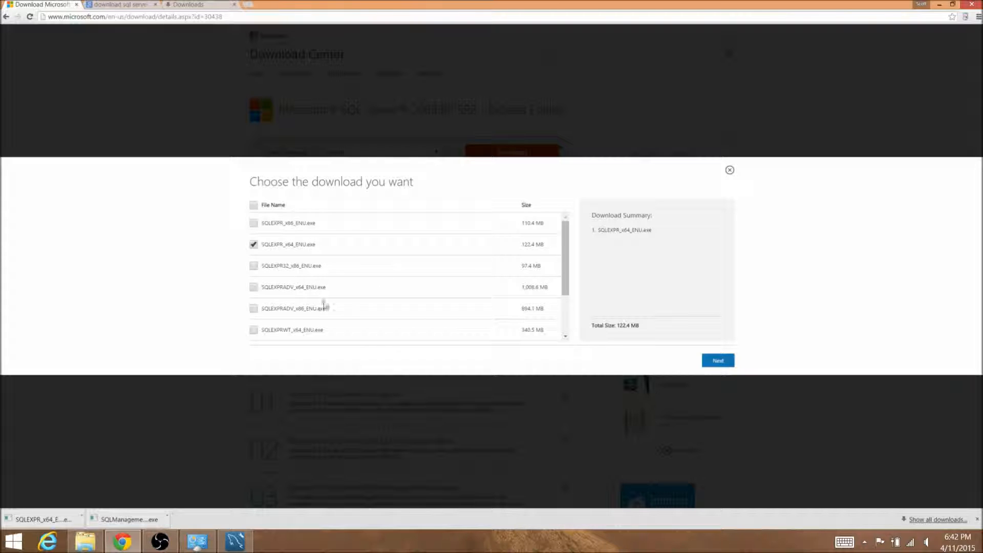
left_click_drag(566, 283, 567, 232)
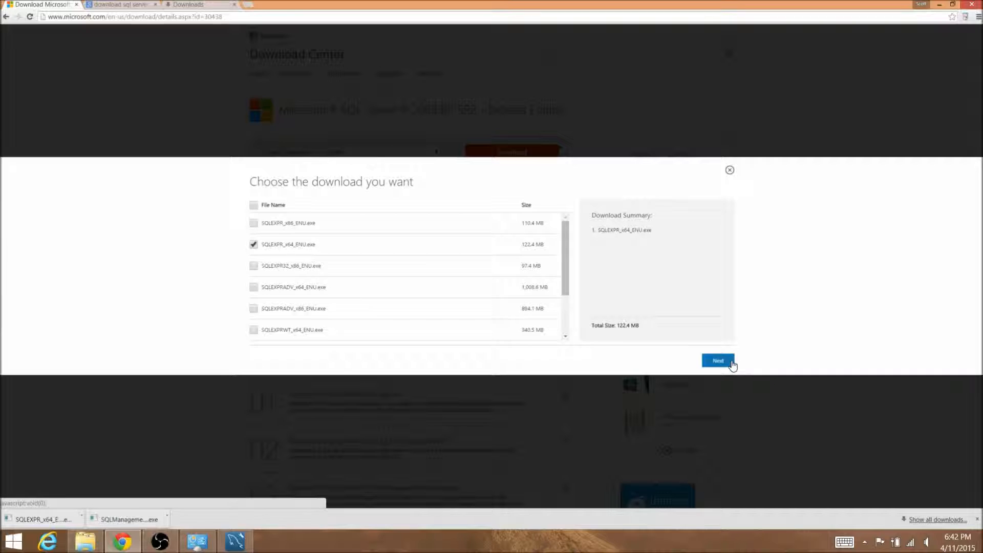
left_click(729, 171)
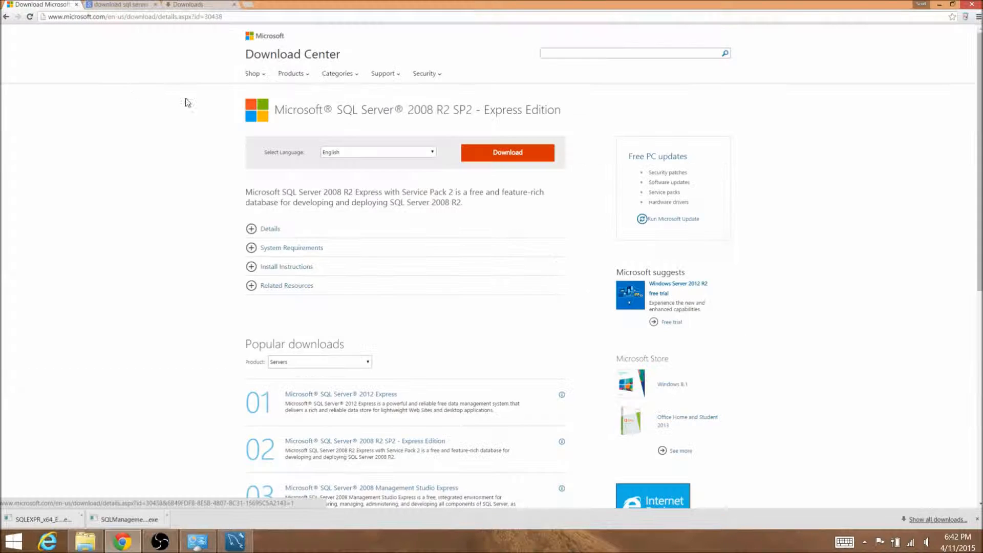
- Open the Microsoft SQL Server 2008 Management Studio Express download page from its search results and view its downloadable files
left_click(116, 5)
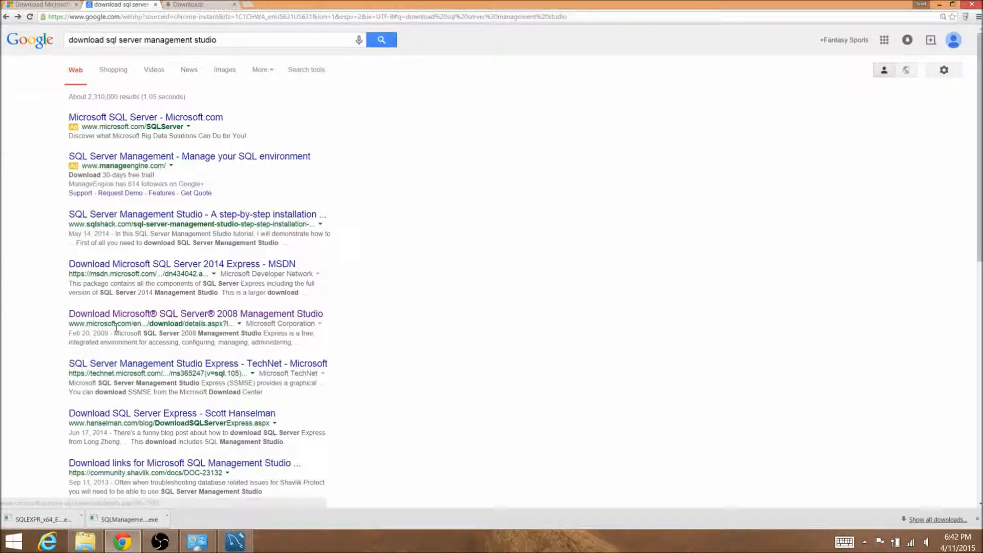
left_click(127, 316)
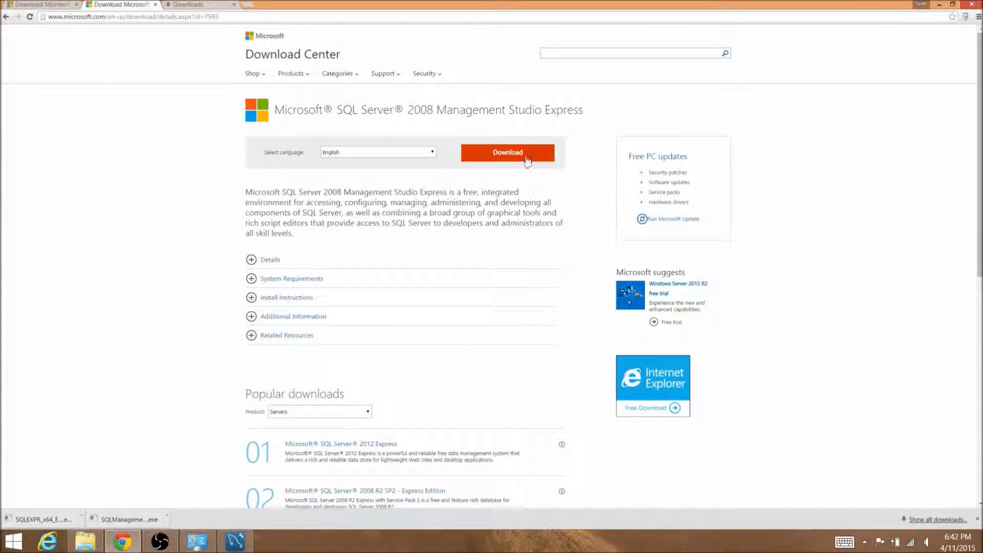
left_click(528, 154)
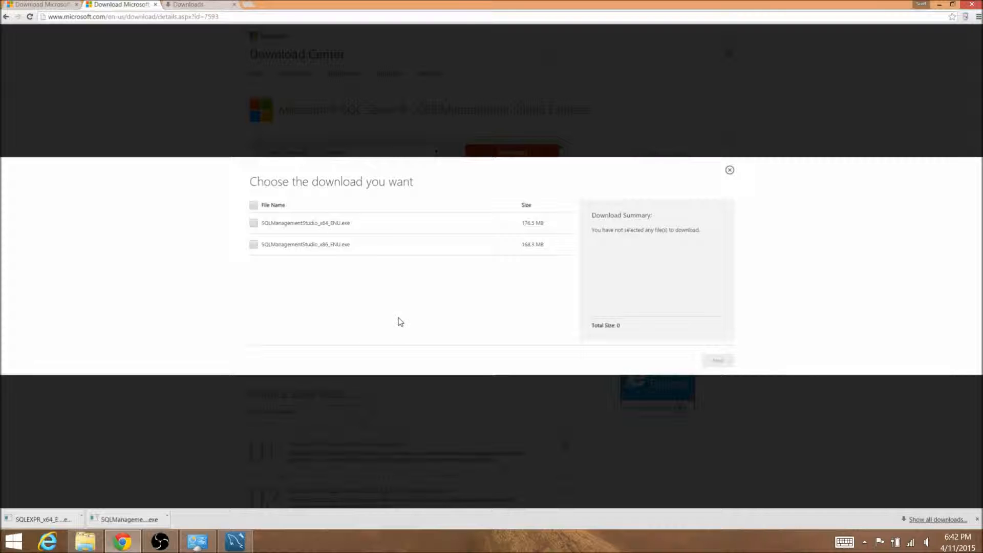
left_click(730, 171)
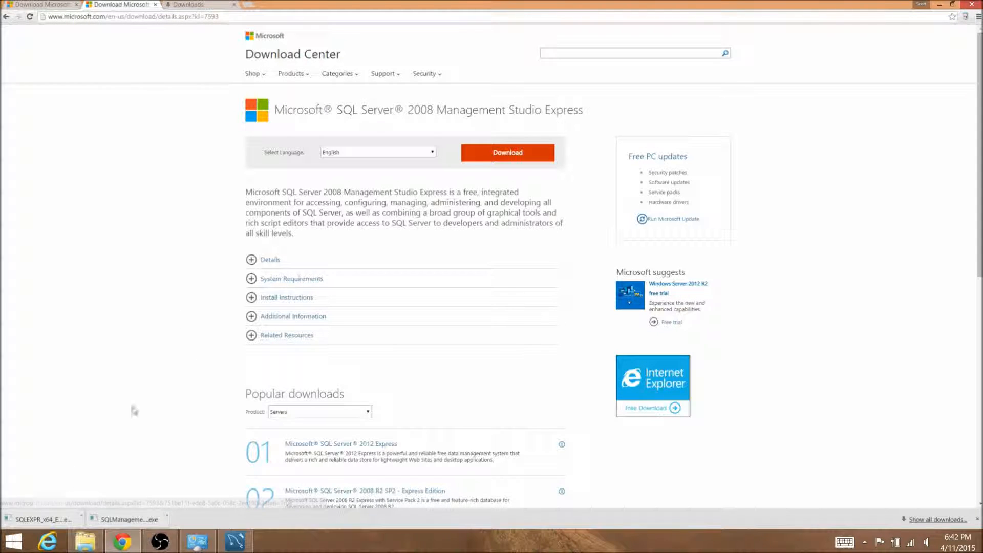
- Run the downloaded SQLEXPR_x64 installer and start a new SQL Server 2008 R2 installation from the enlarged Installation Center
left_click(54, 519)
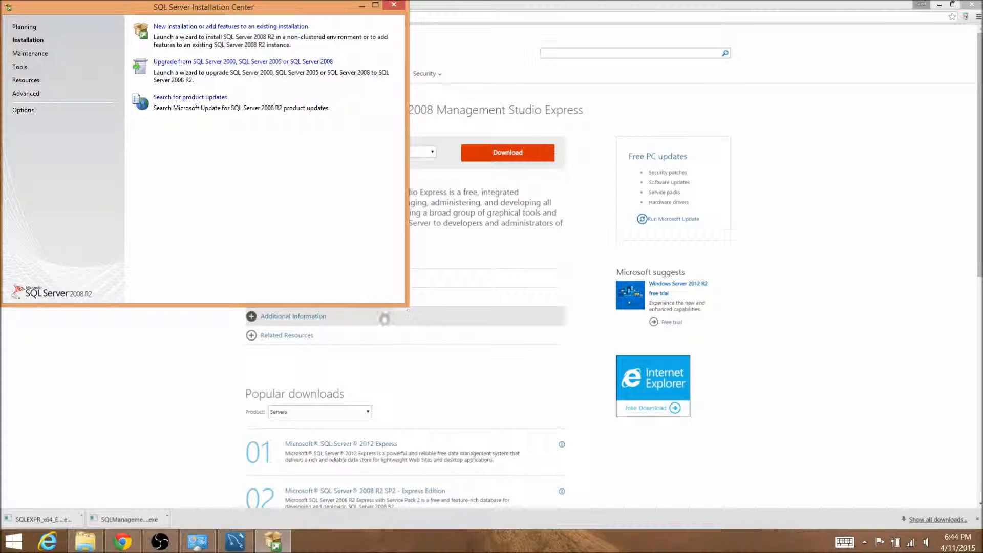
left_click_drag(408, 304, 661, 445)
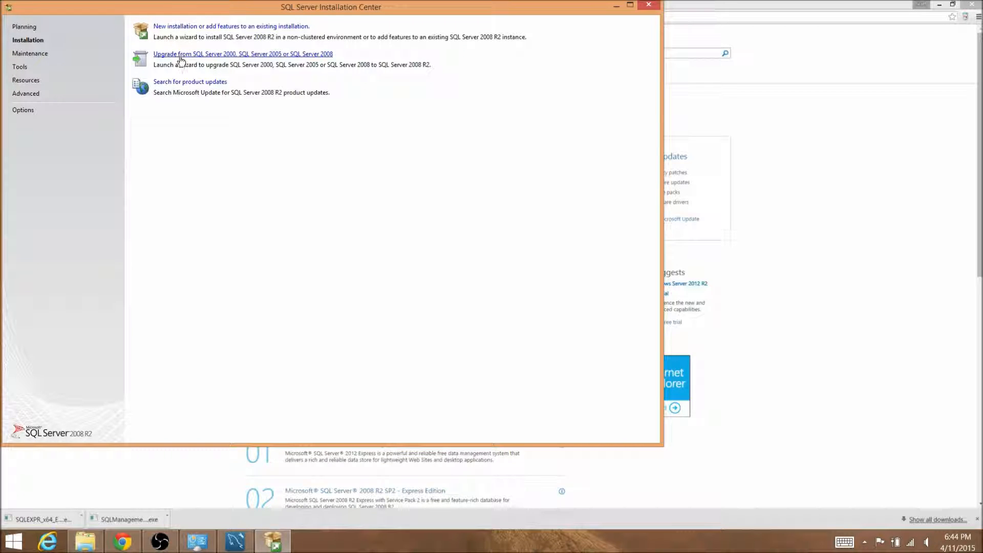
left_click(176, 30)
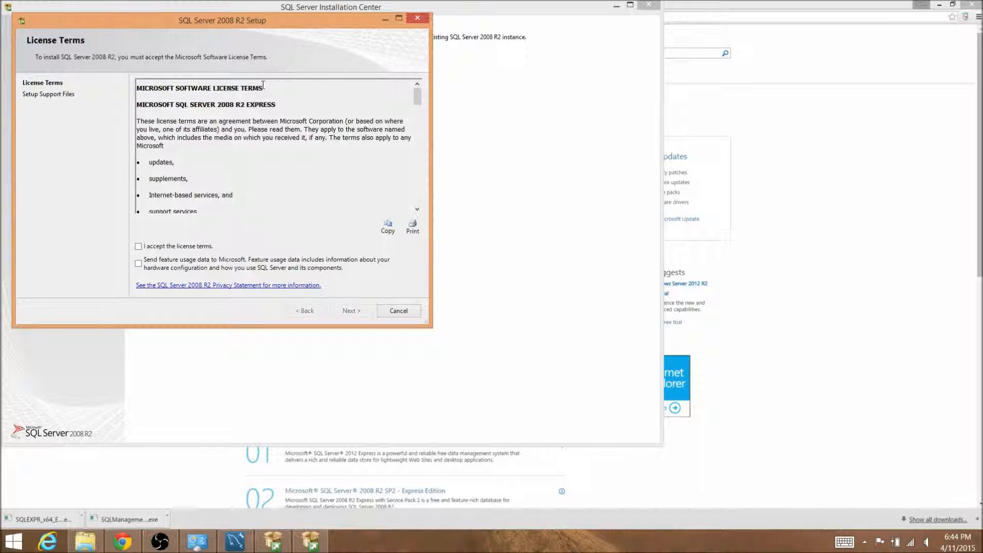
- Accept the license terms and keep the default Express features and the named instance SQLExpress
left_click(139, 246)
left_click(351, 310)
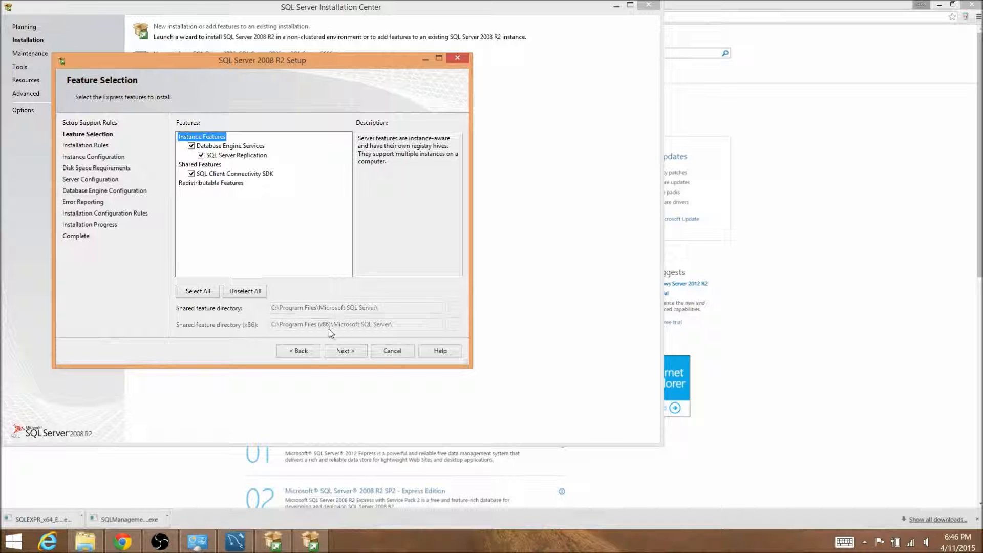
left_click(342, 353)
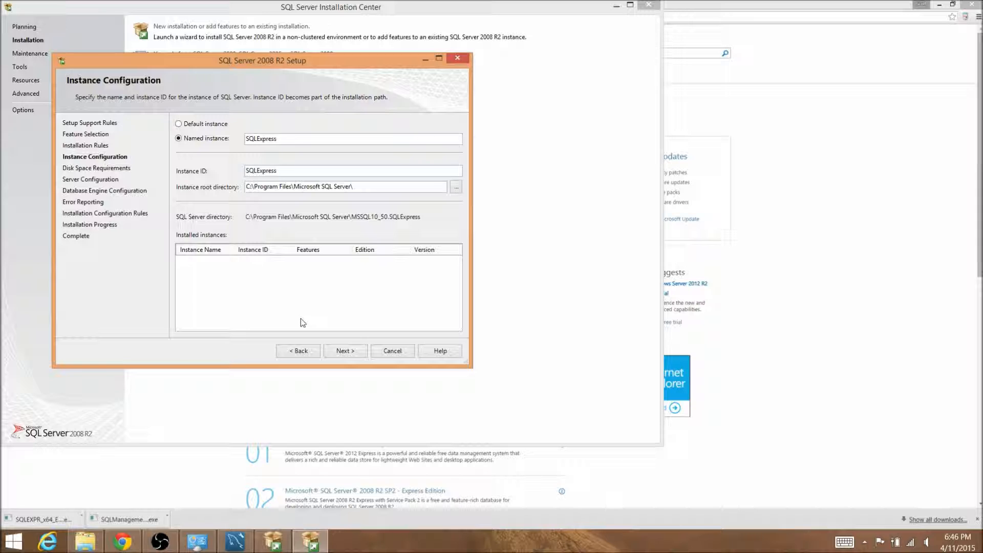
left_click(343, 351)
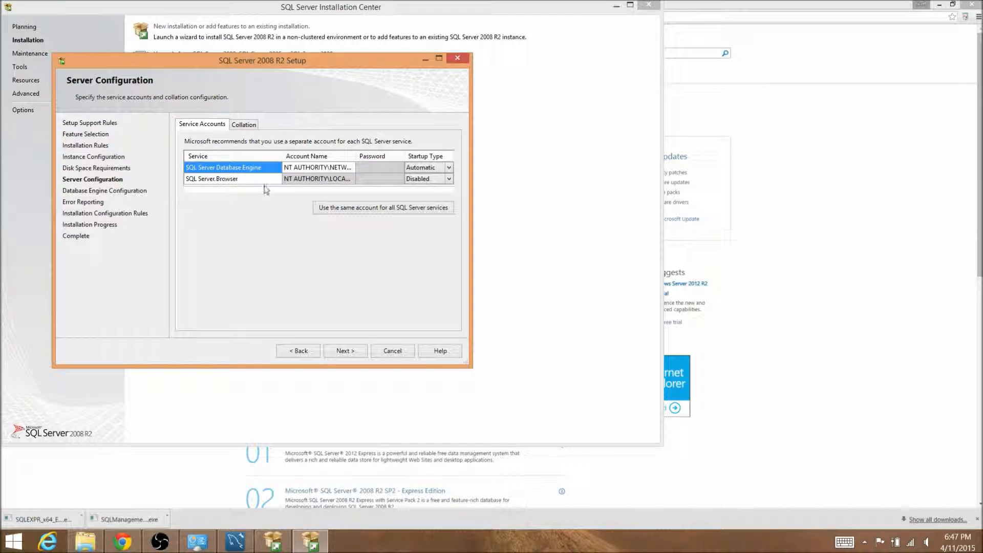
- Complete the installation with default service accounts, Windows authentication mode and error reports off, and close the setup windows
left_click(351, 350)
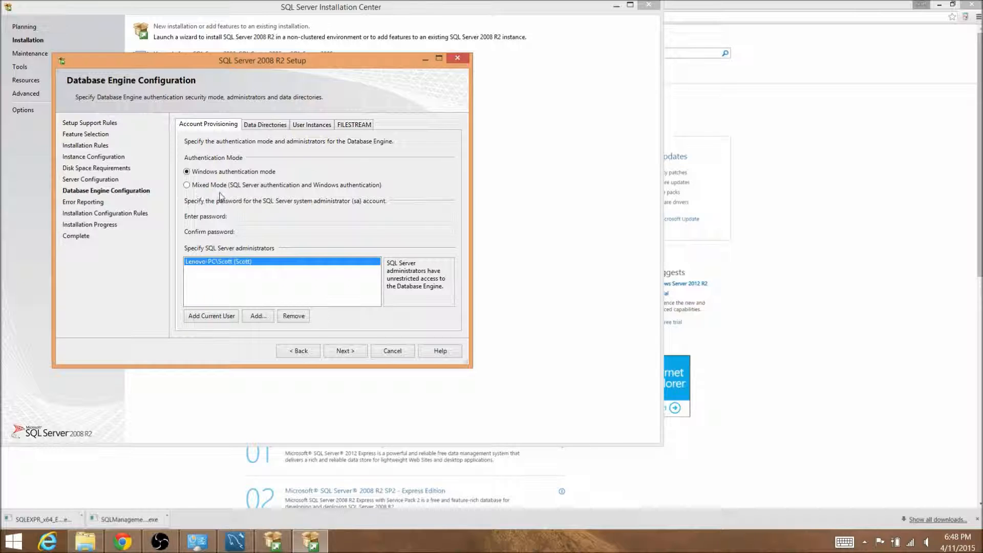
left_click(342, 352)
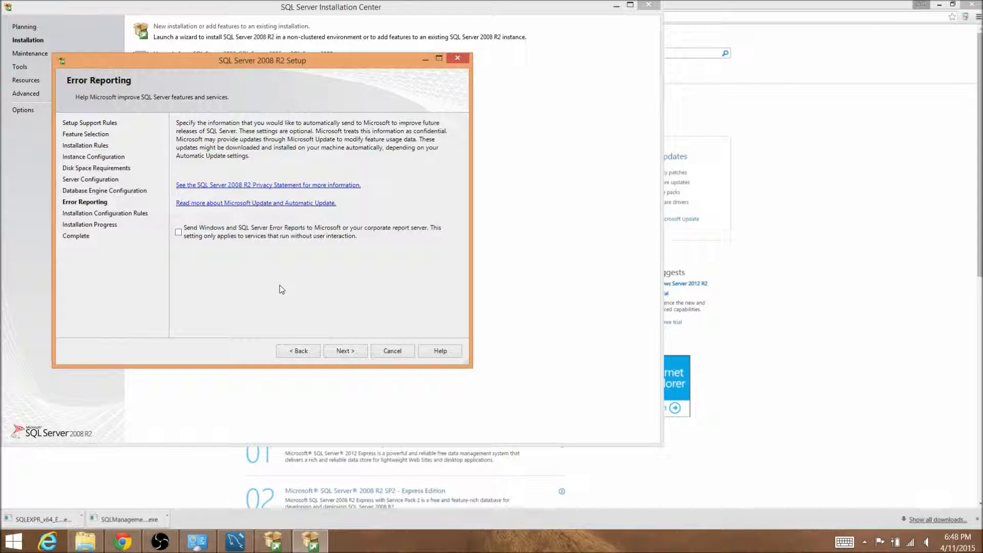
left_click(348, 352)
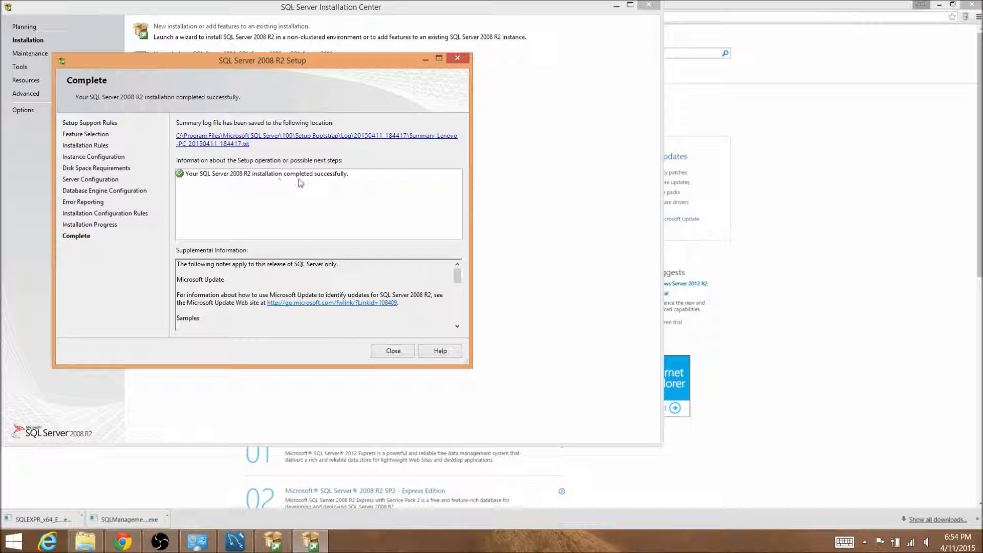
left_click(384, 355)
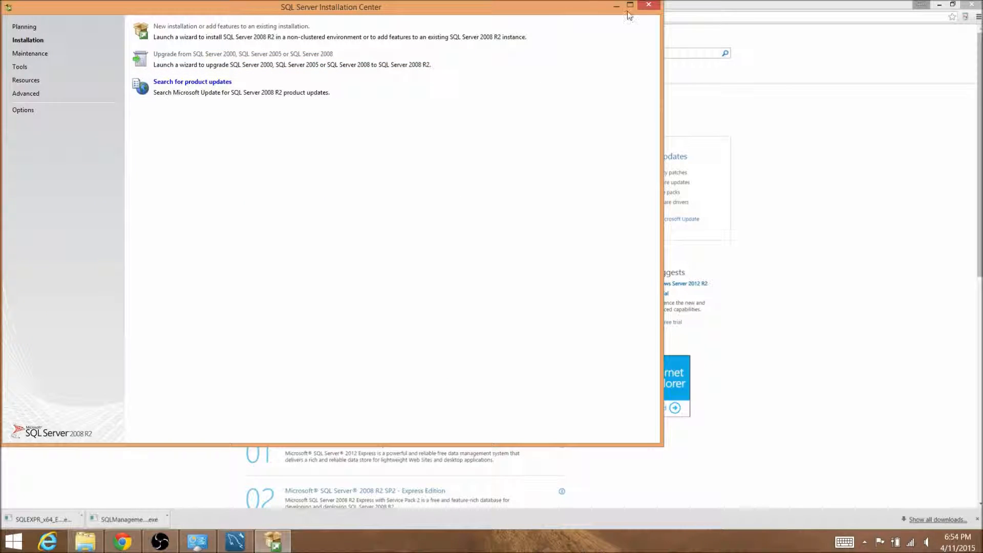
left_click(649, 4)
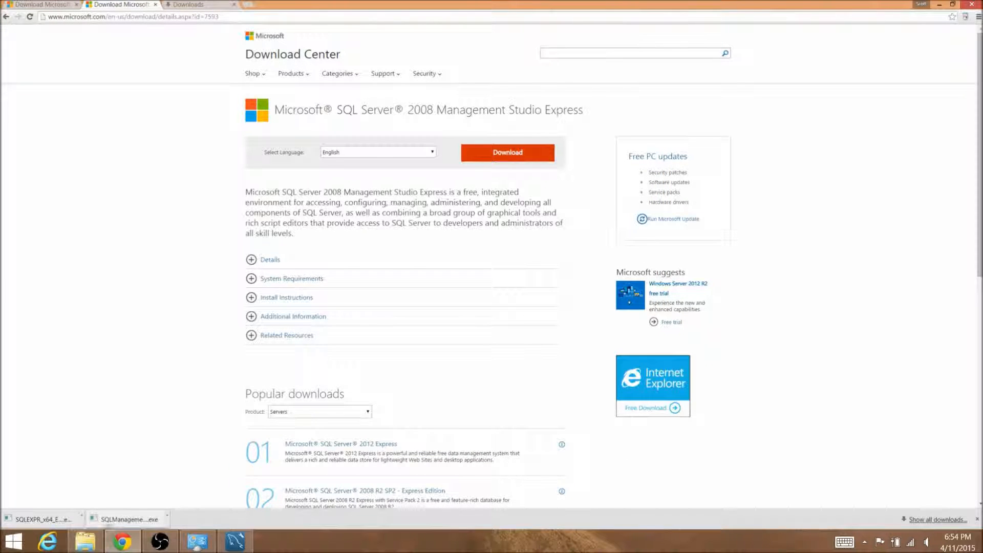
- Launch the downloaded SQLManagementStudio_x64_ENU.exe and run its System Configuration Checker
left_click(127, 519)
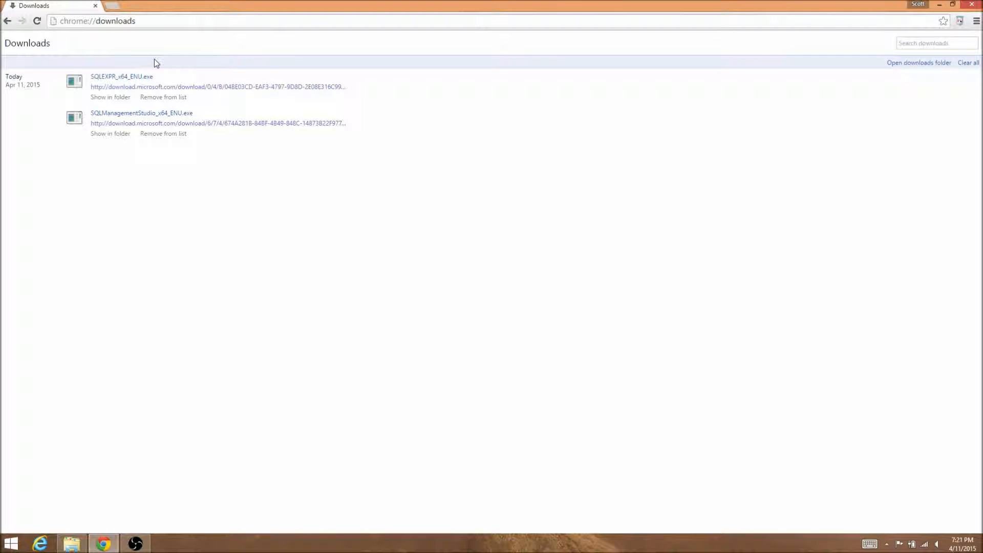
left_click(128, 117)
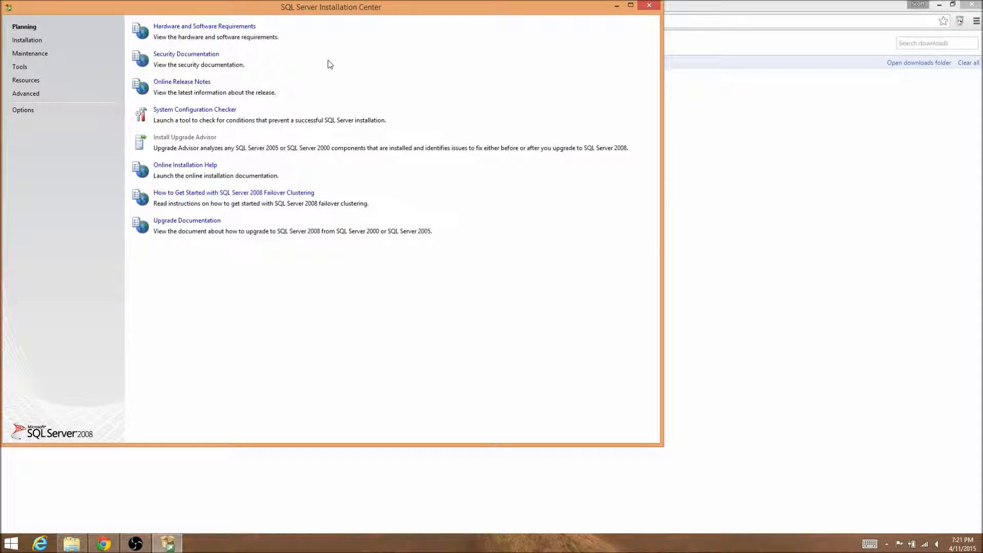
left_click(172, 112)
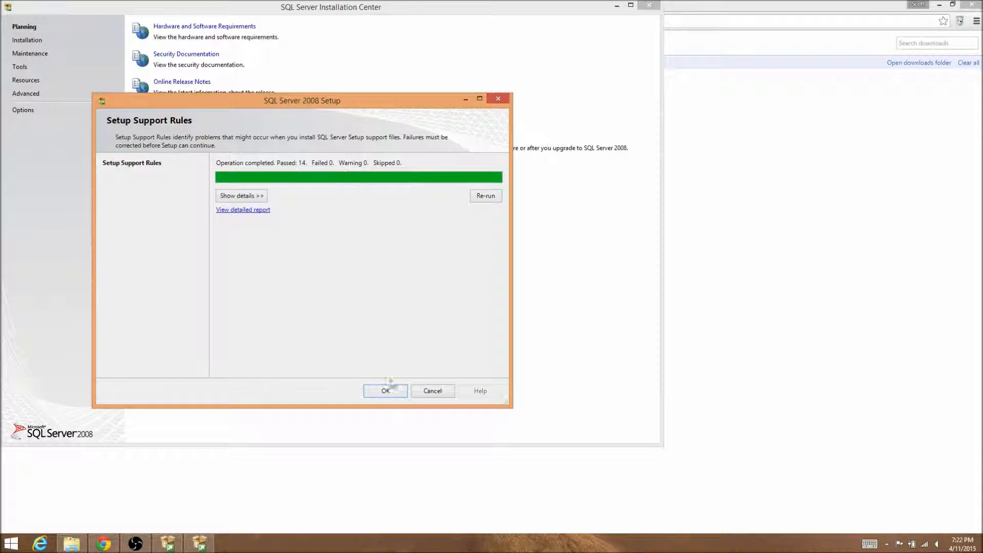
left_click(385, 391)
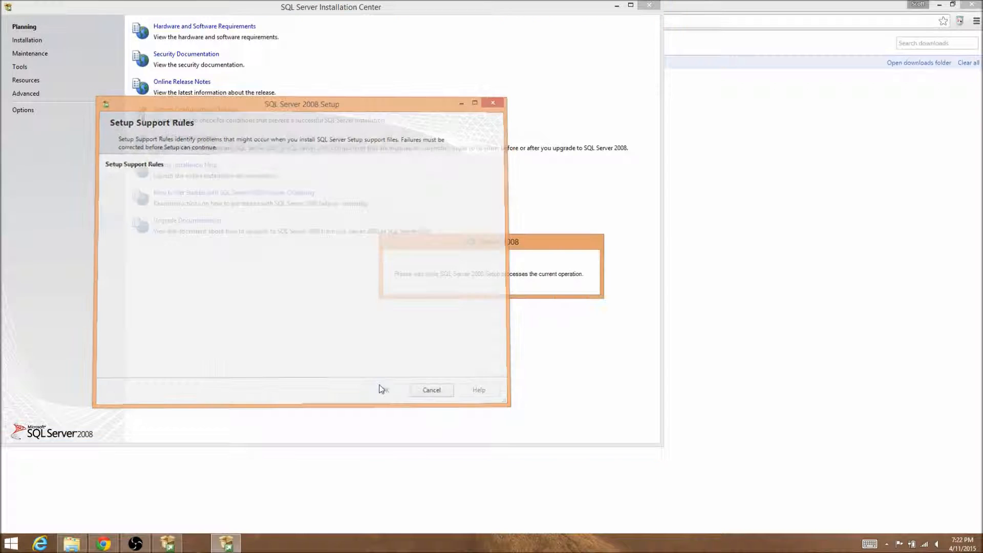
- Start a new SQL Server 2008 stand-alone installation and install the Setup Support Files
left_click(45, 41)
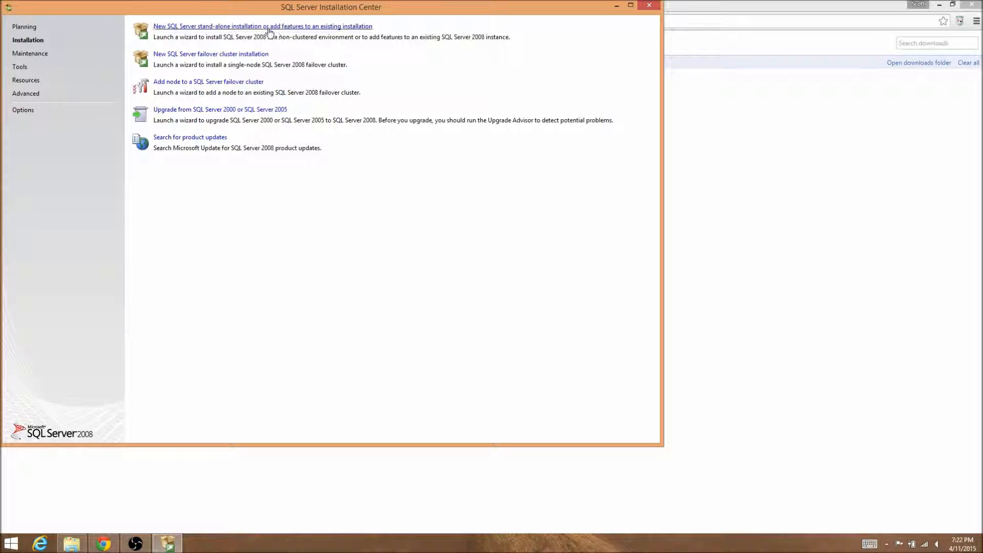
left_click(315, 30)
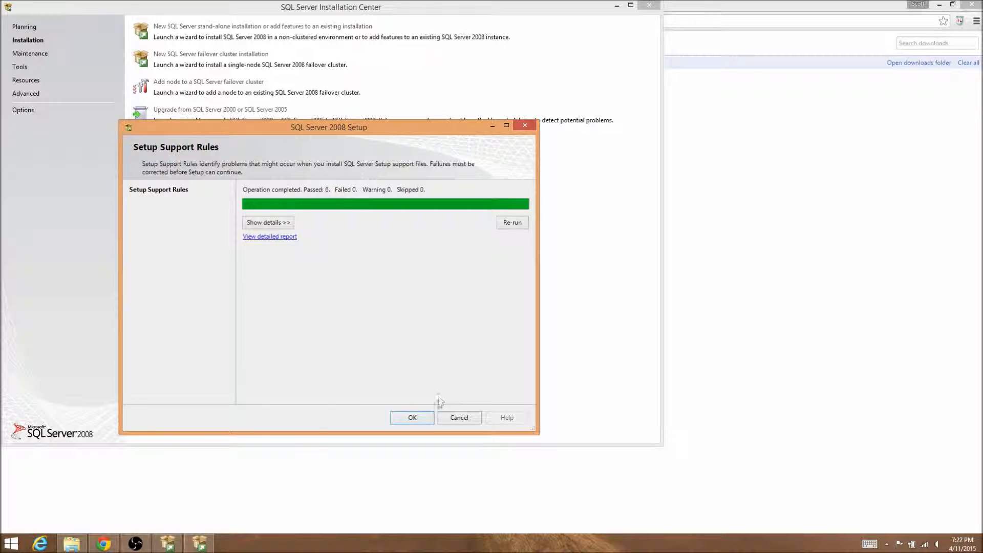
left_click(427, 421)
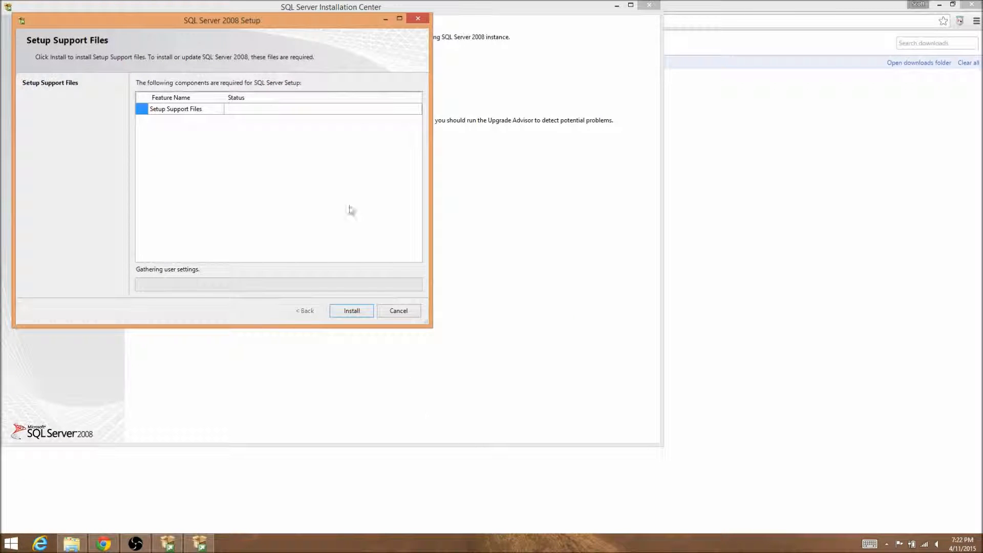
left_click(209, 110)
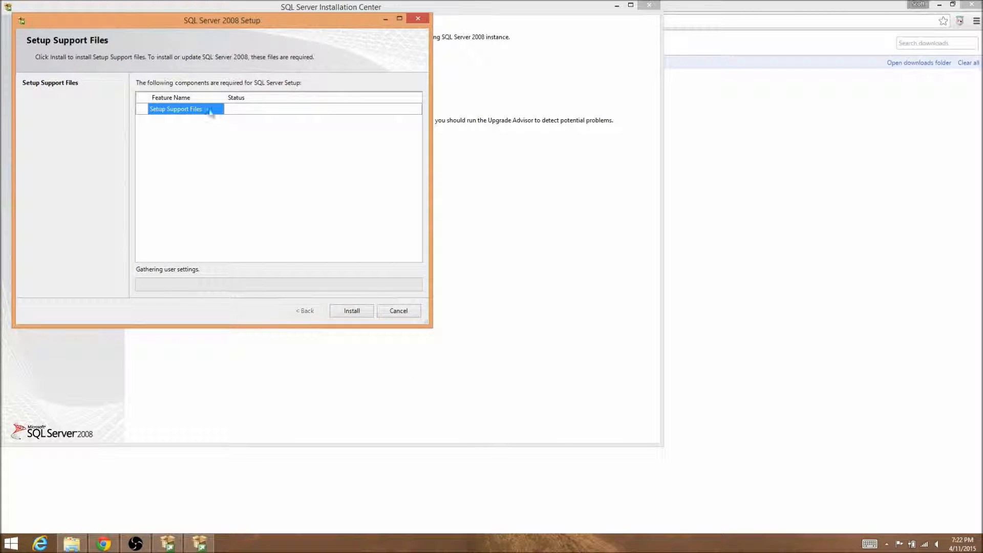
left_click(349, 312)
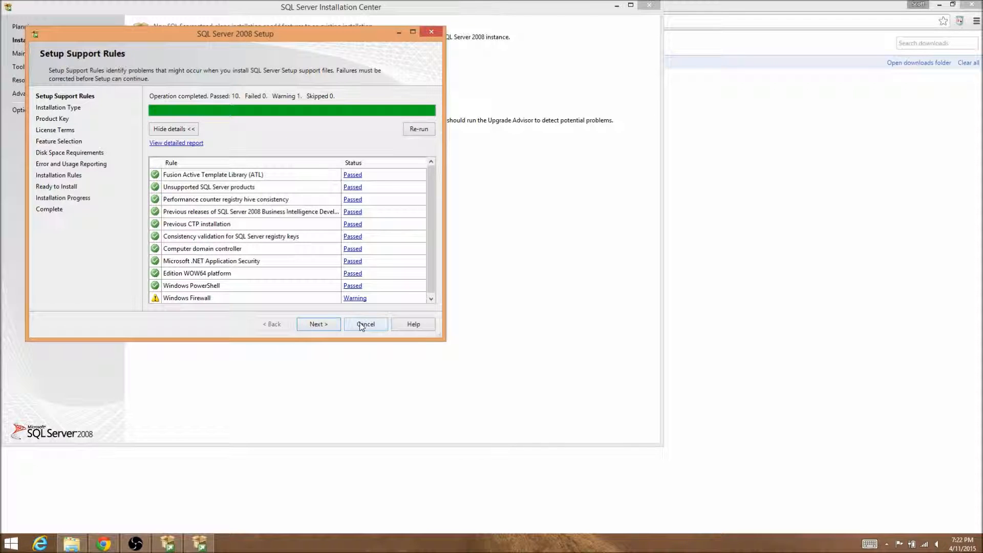
- Proceed to the license terms with a new installation of SQL Server 2008 and the free edition Express with Advanced Services
left_click(321, 328)
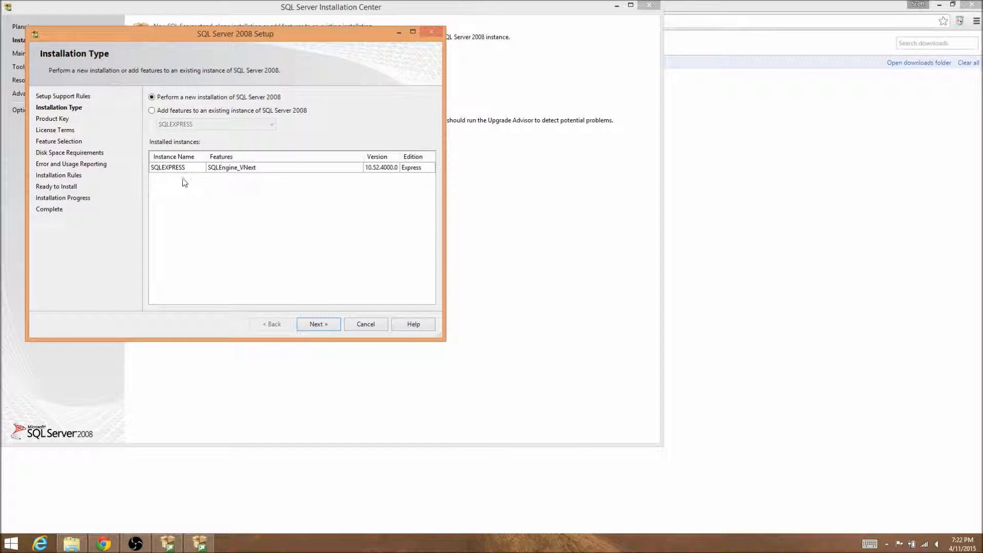
left_click(318, 327)
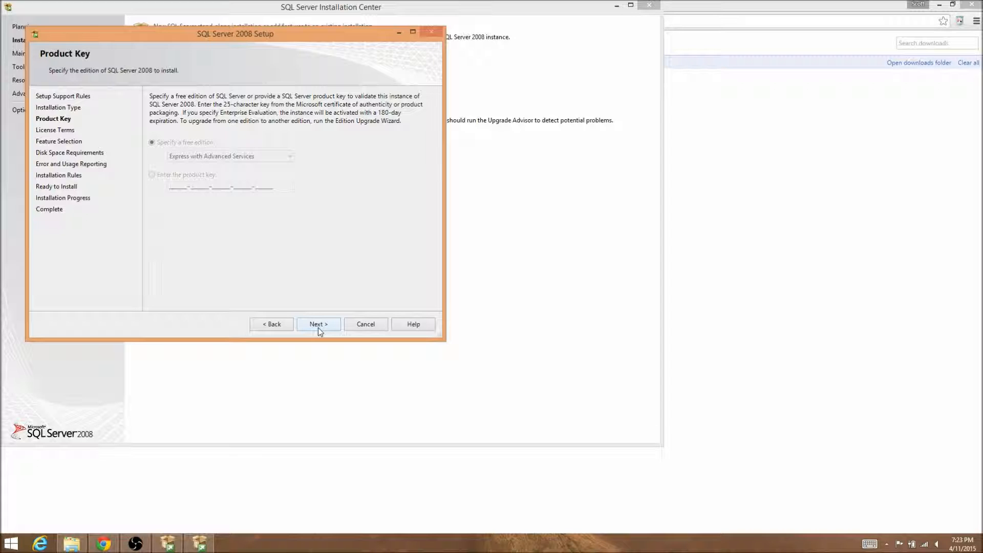
left_click(318, 328)
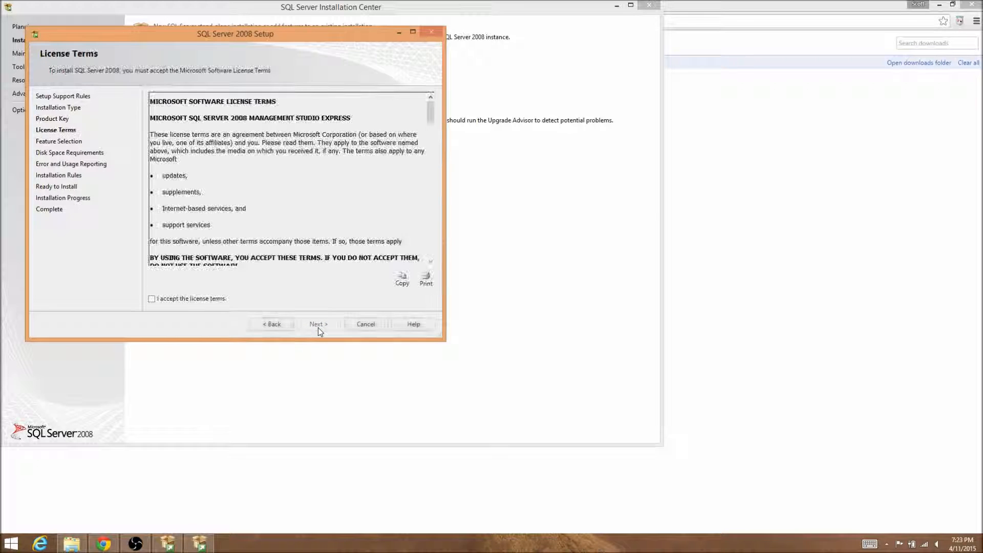
- Accept the license terms and select the Management Tools - Basic shared feature for installation
left_click(215, 300)
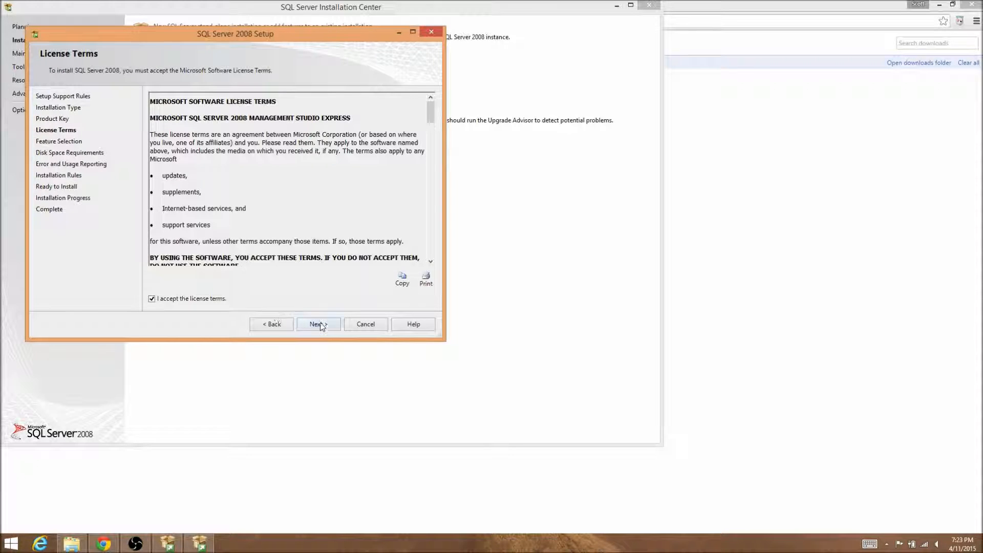
left_click(319, 324)
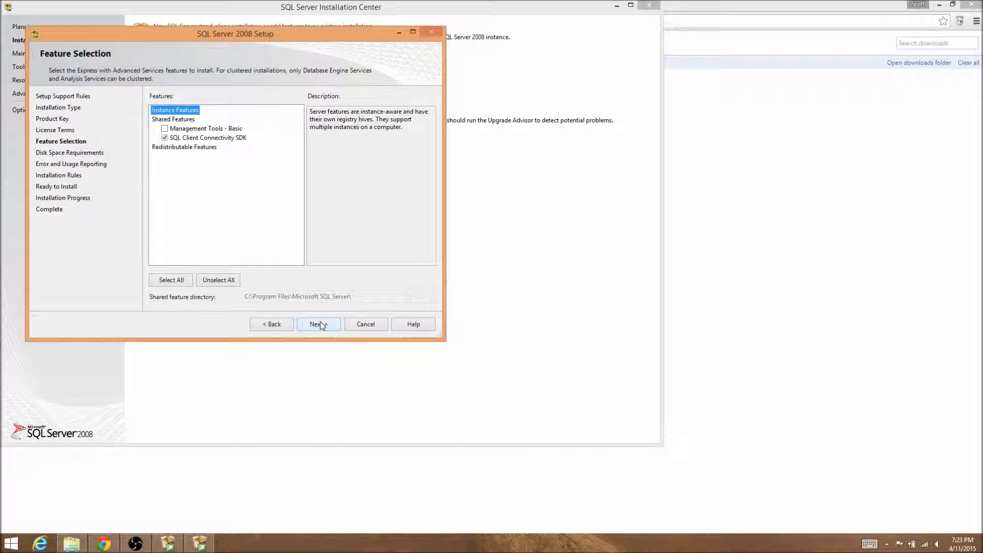
left_click(195, 129)
left_click(164, 128)
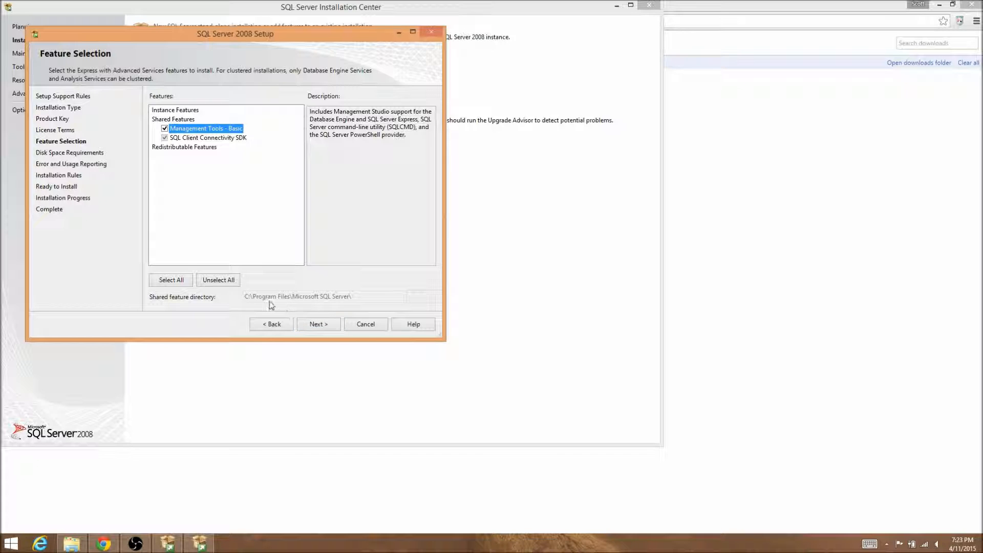
left_click(317, 325)
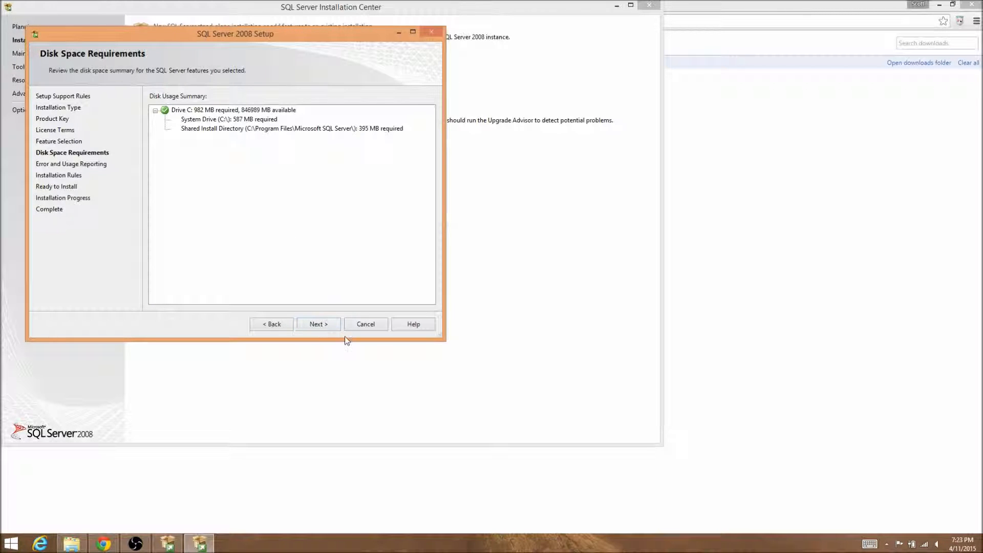
- Proceed through the disk space, reporting and rule checks with error and usage reporting off, and install Management Tools - Basic
left_click(330, 323)
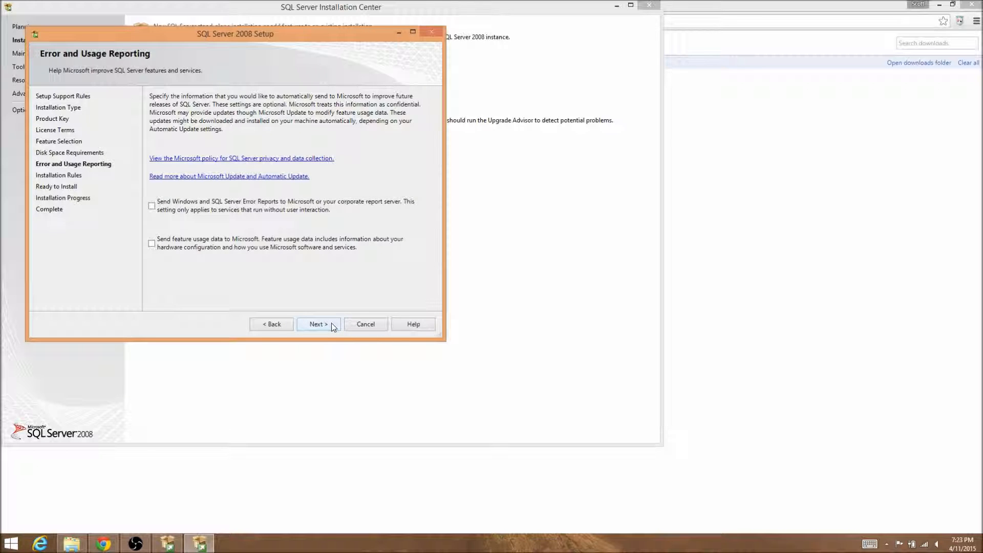
left_click(331, 324)
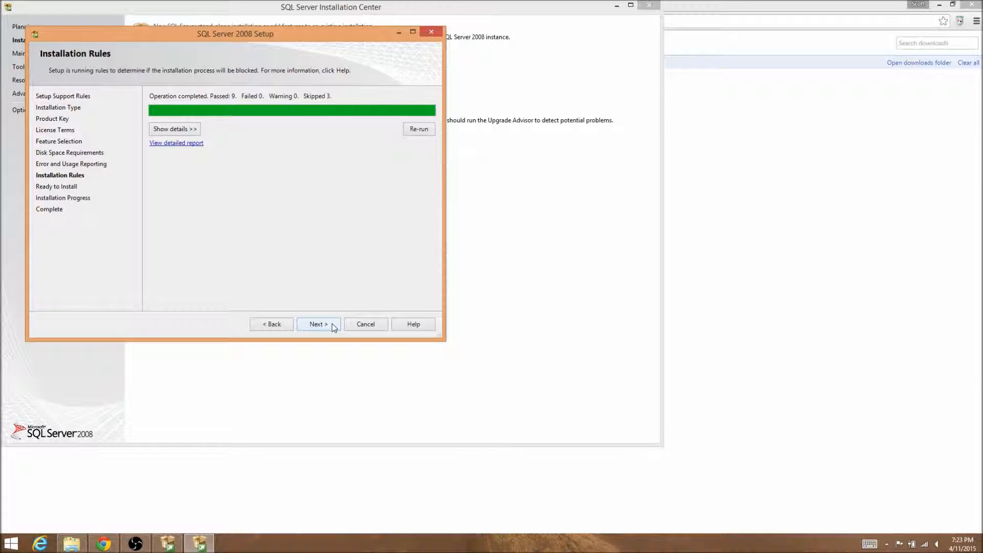
left_click(332, 323)
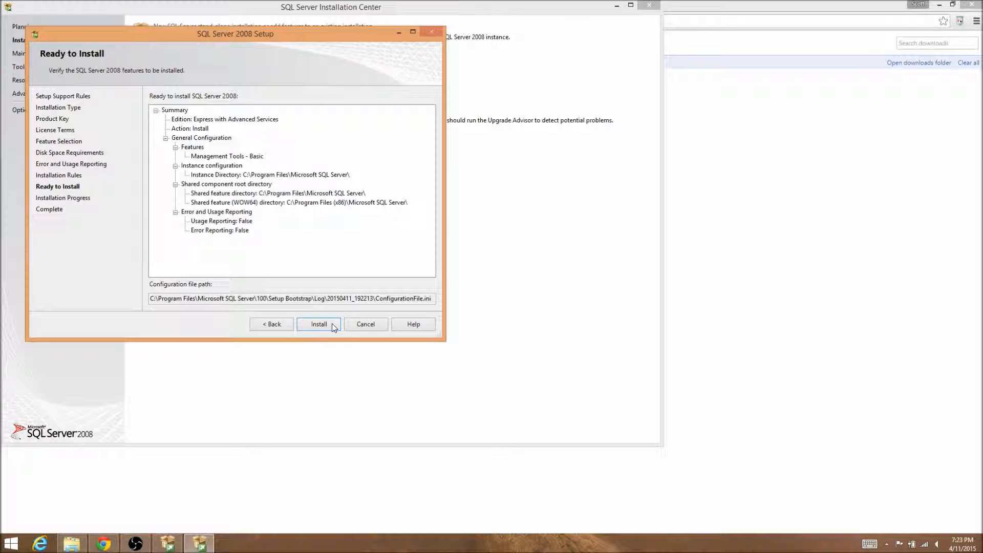
left_click(332, 323)
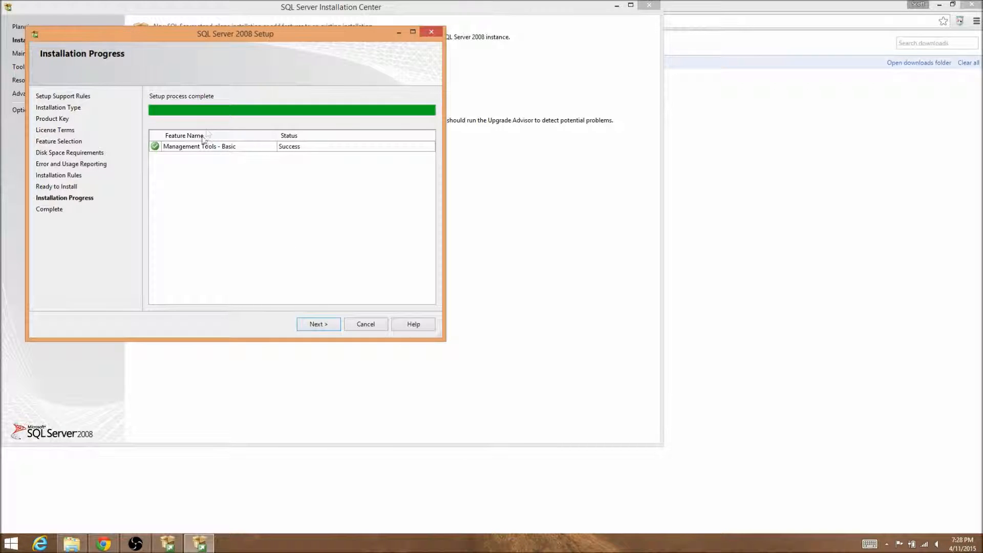
- Finish the completed SQL Server 2008 setup and close the SQL Server Installation Center
left_click(329, 327)
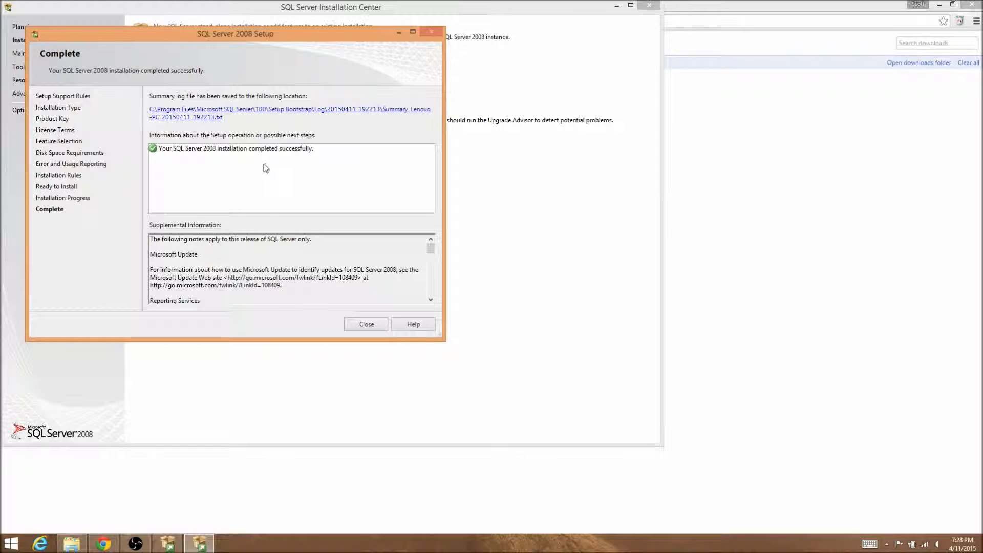
left_click(366, 324)
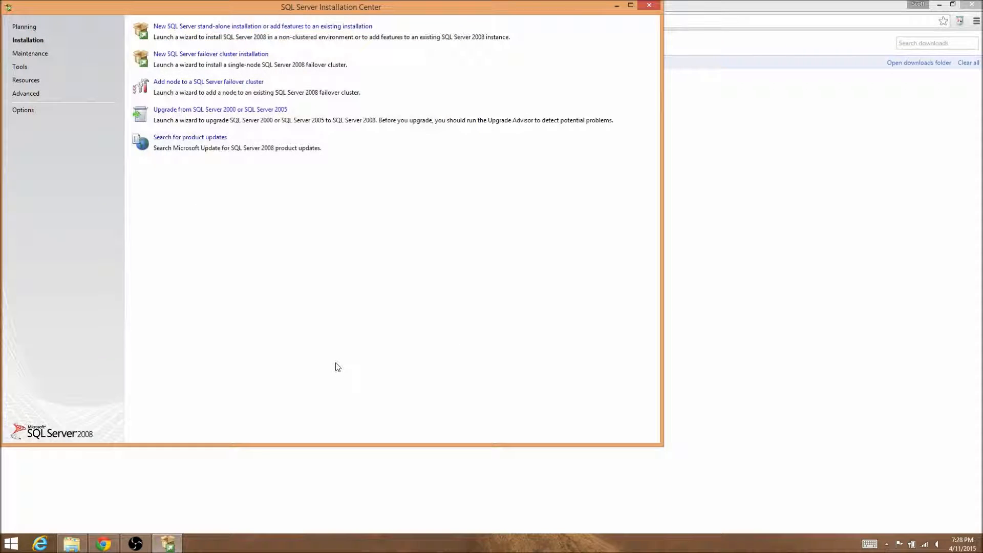
left_click(649, 5)
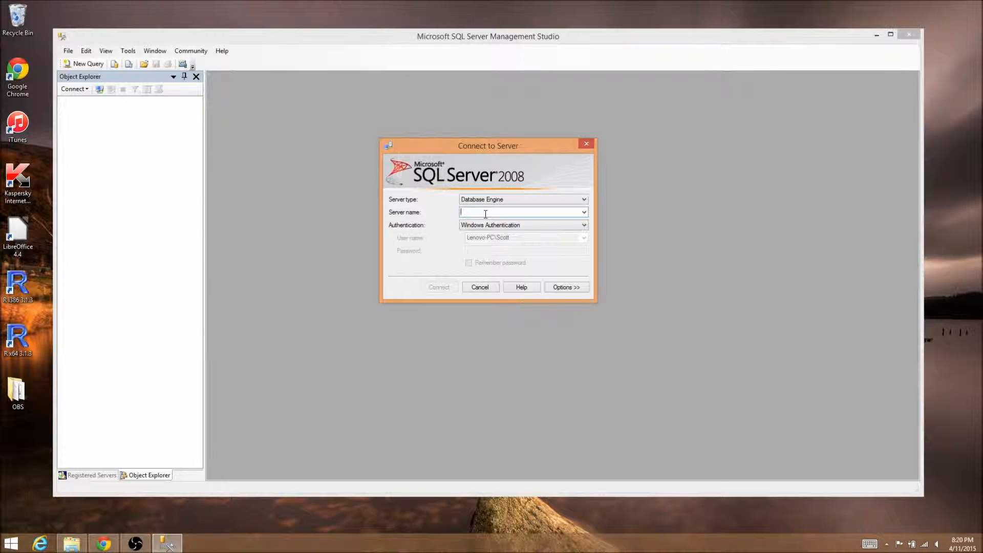
- In SQL Server Management Studio, connect to the Database Engine server .\SQLEXPRESS with Windows Authentication
left_click(583, 212)
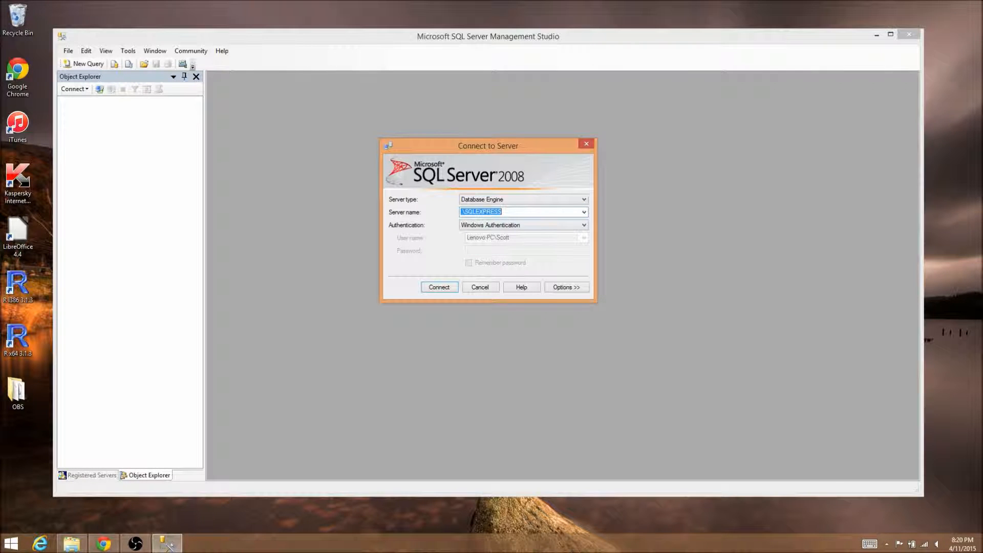
left_click(584, 212)
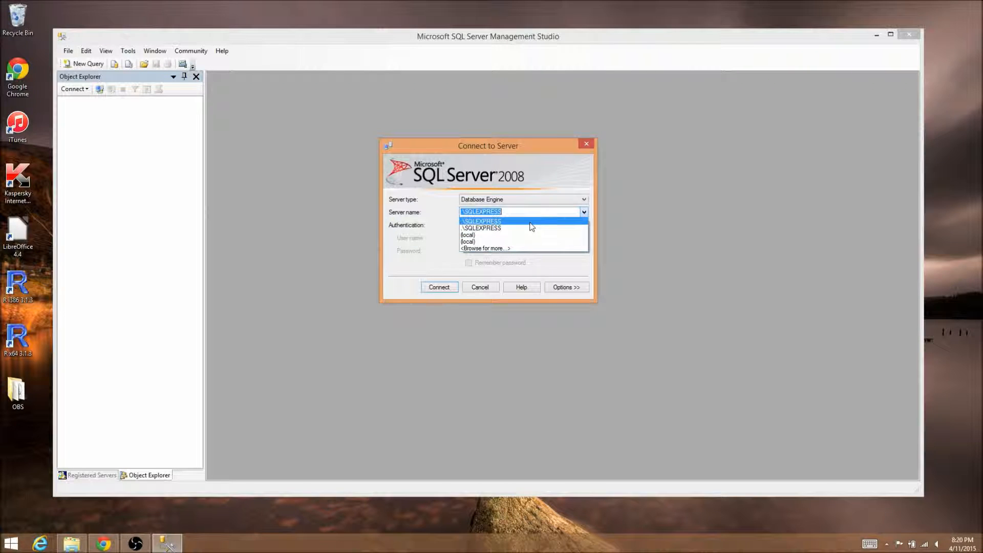
left_click(531, 226)
left_click(508, 213)
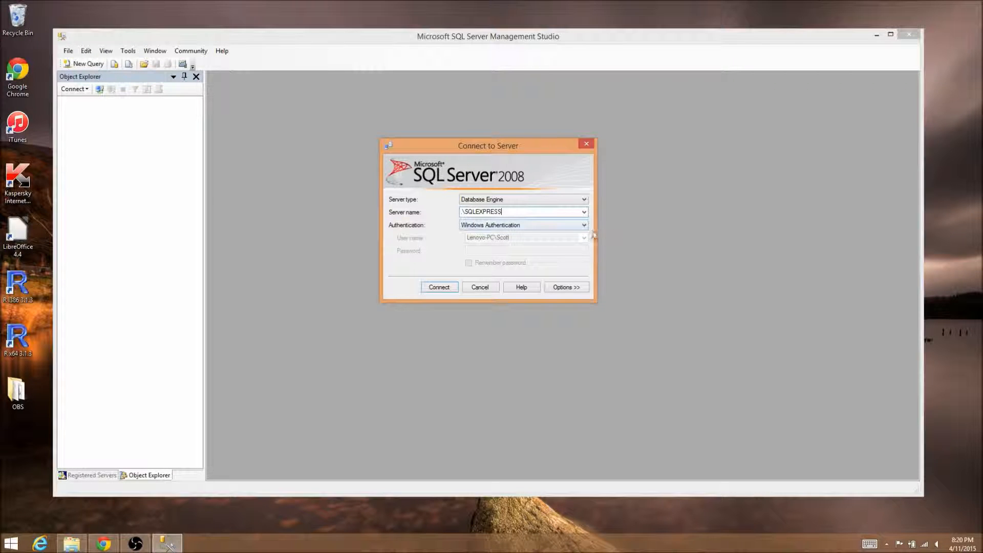
left_click(573, 227)
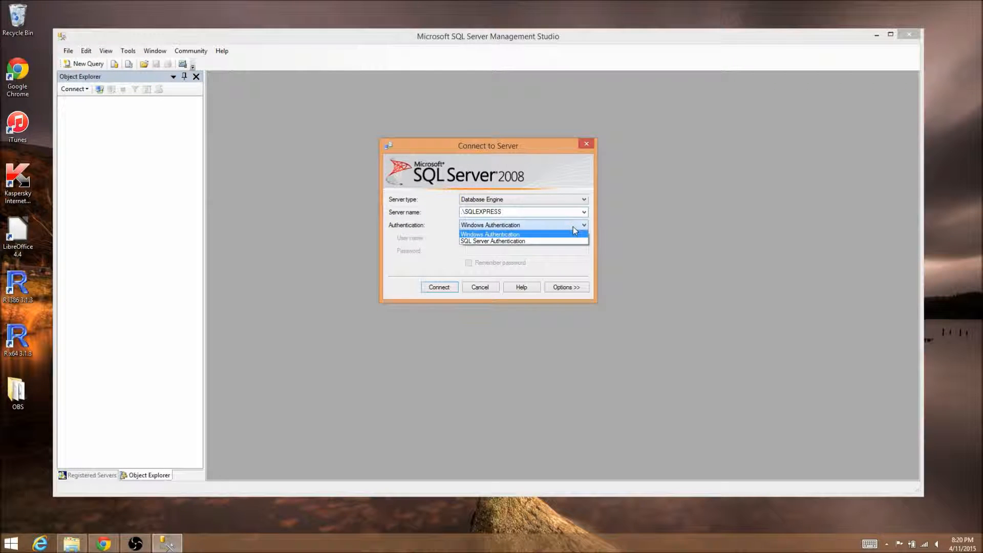
left_click(538, 235)
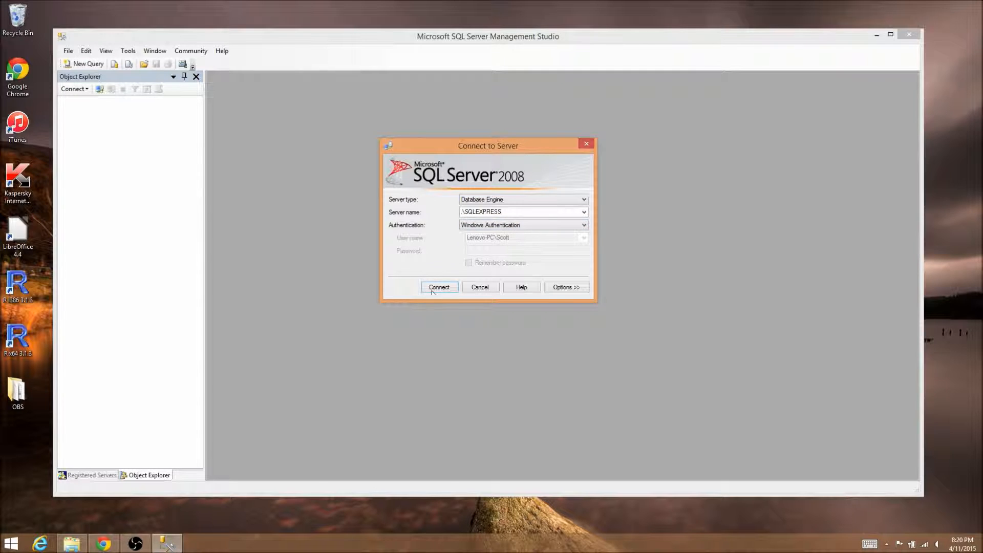
left_click(447, 288)
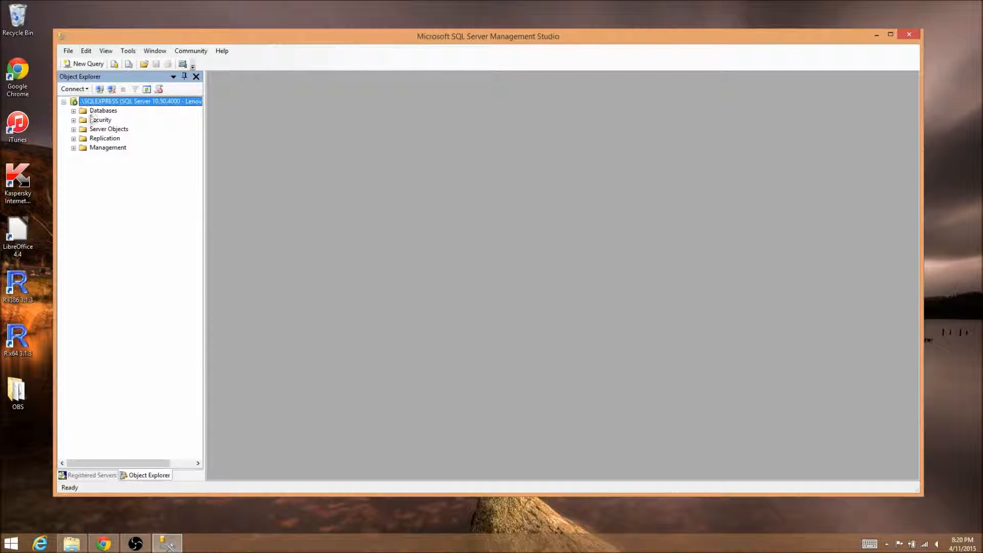
- Expand Databases and System Databases in the server's object tree and maximize the Management Studio window
left_click(73, 111)
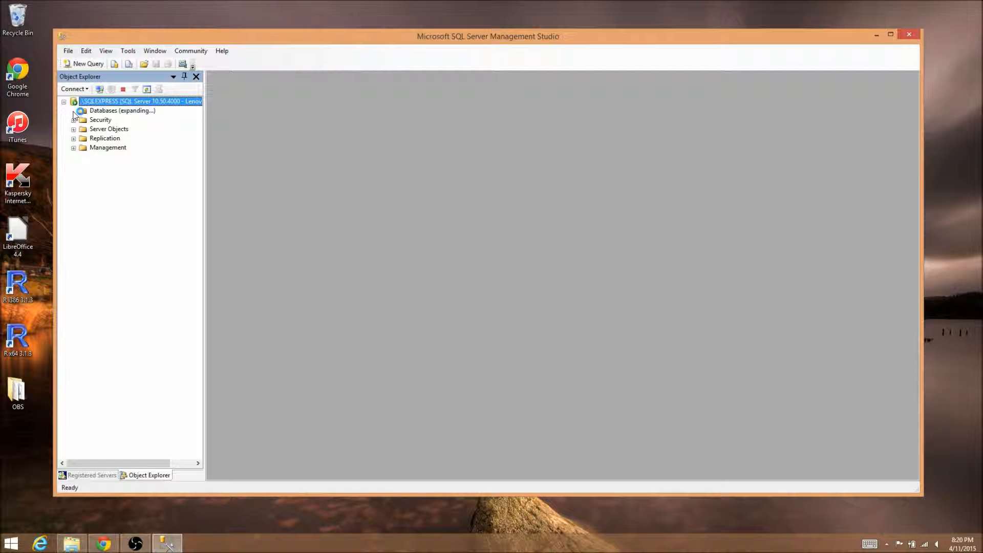
left_click(82, 120)
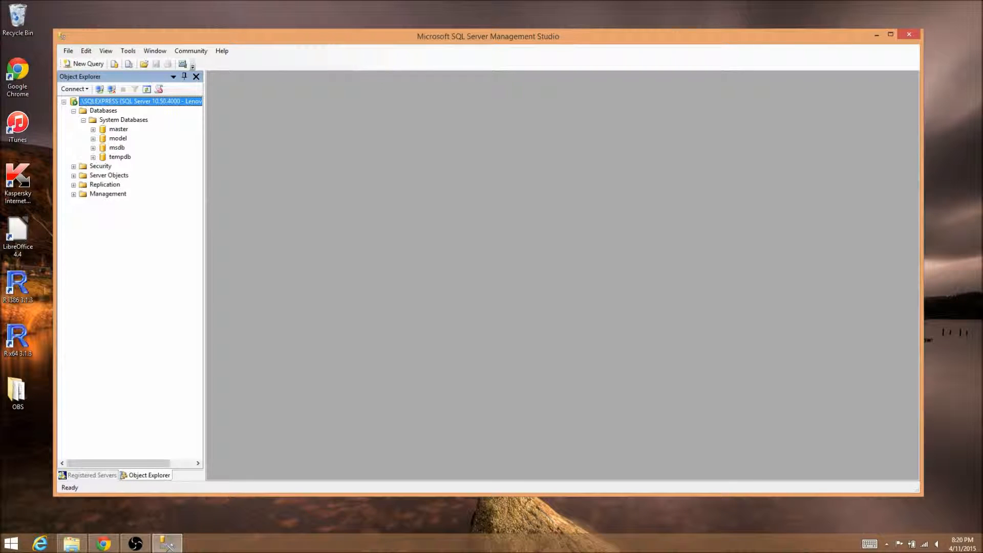
left_click(890, 34)
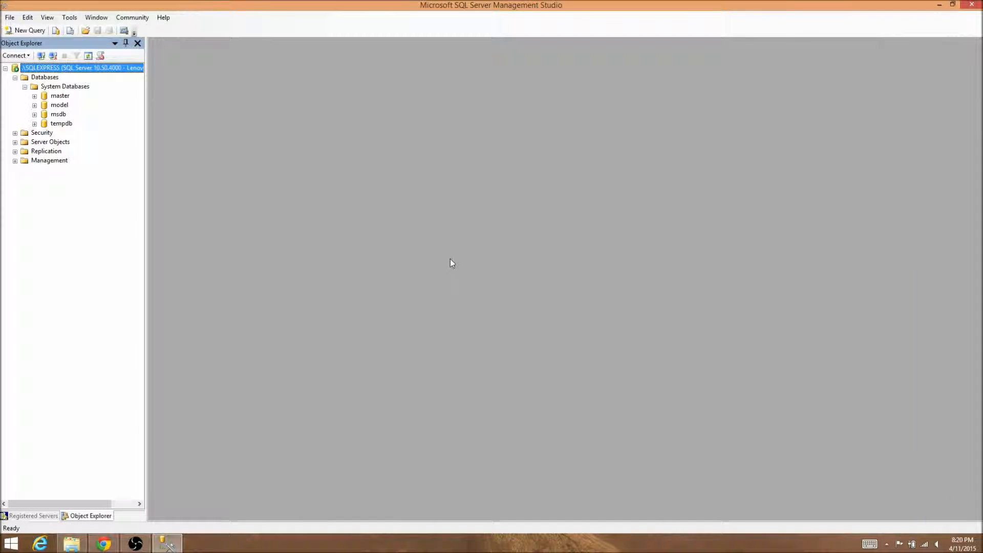